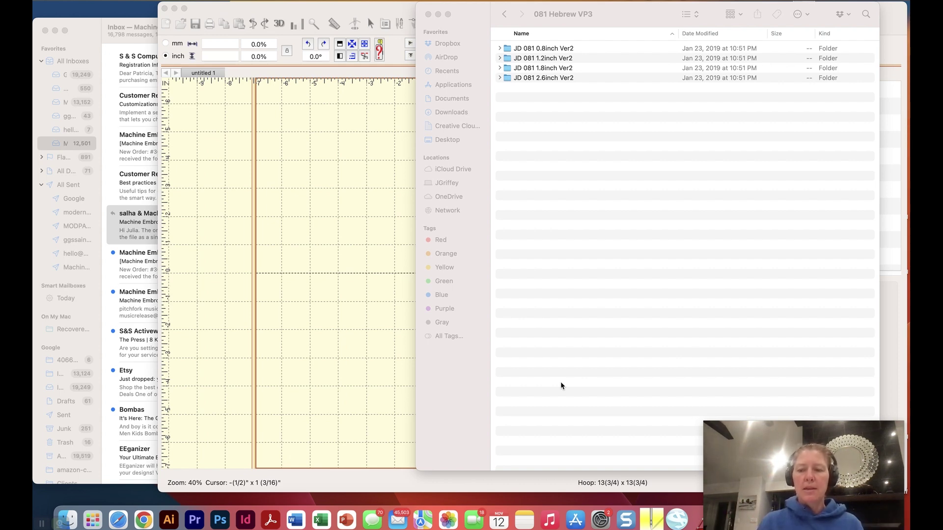
- Open the email that contains the Hebrew keyboard cheat sheet
left_click(148, 232)
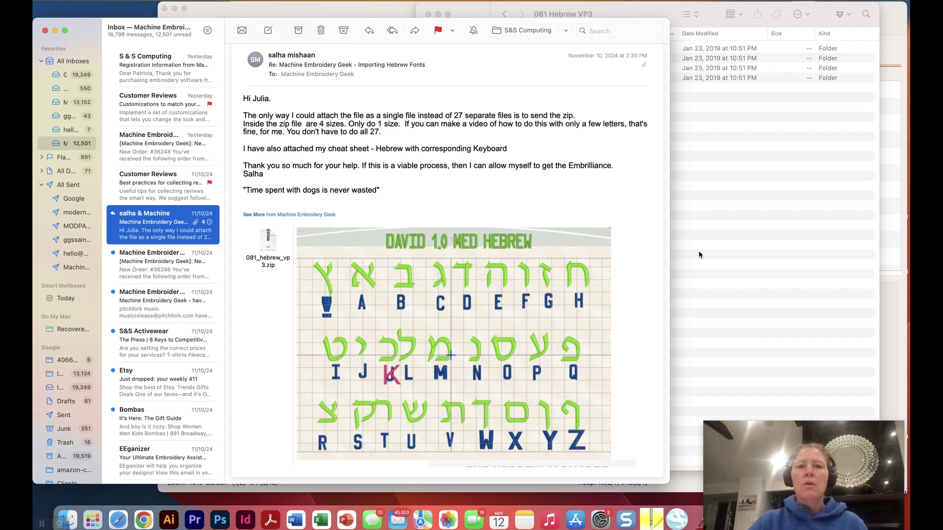
- Bring the Finder window showing the 081 Hebrew VP3 folder back to the front
left_click(722, 222)
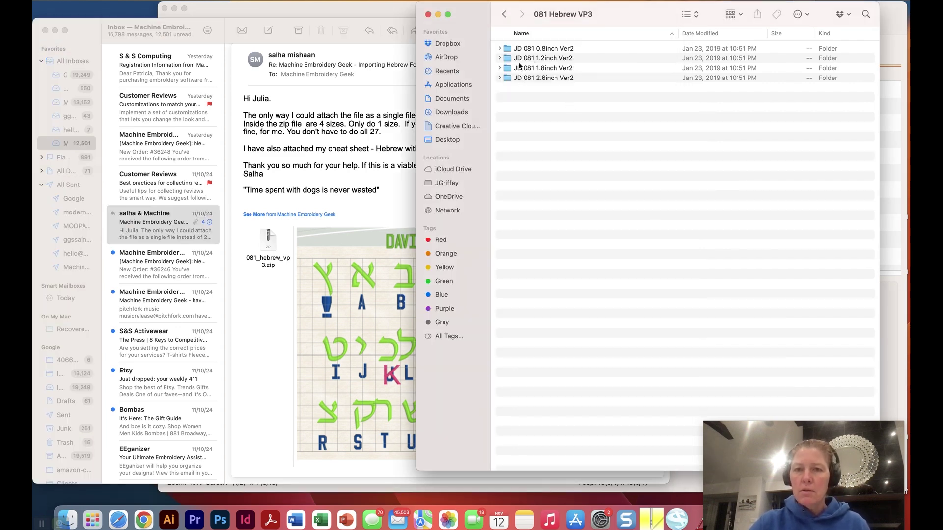
- Expand and collapse the JD 081 0.8inch Ver2 folder, then switch to the Embrilliance design window
left_click(501, 49)
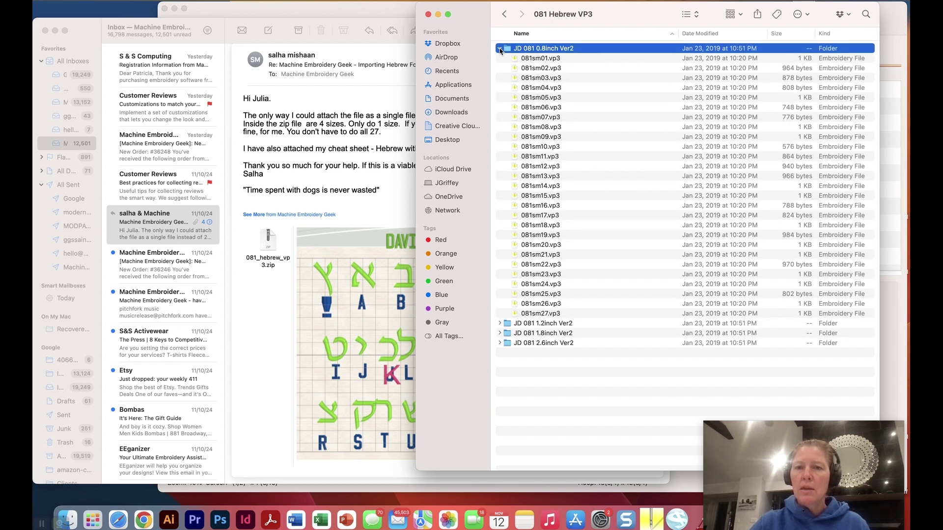
left_click(501, 49)
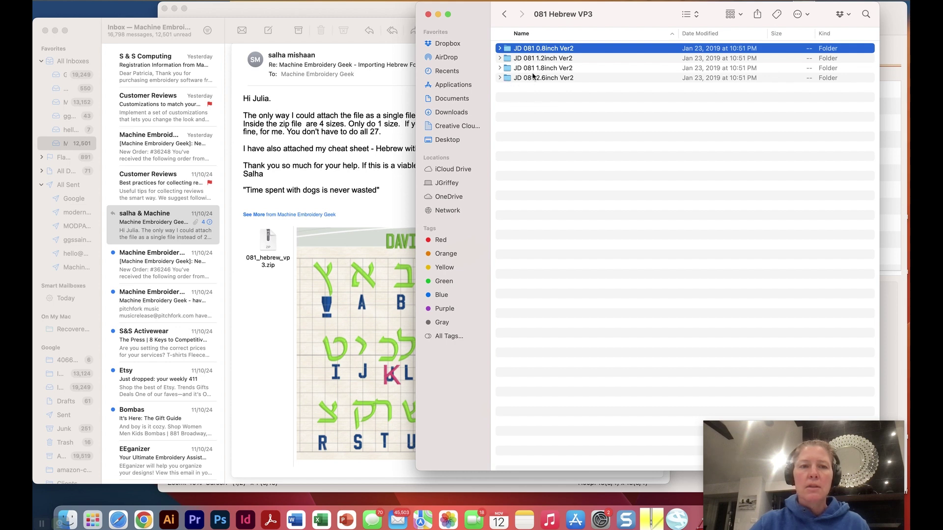
left_click(353, 13)
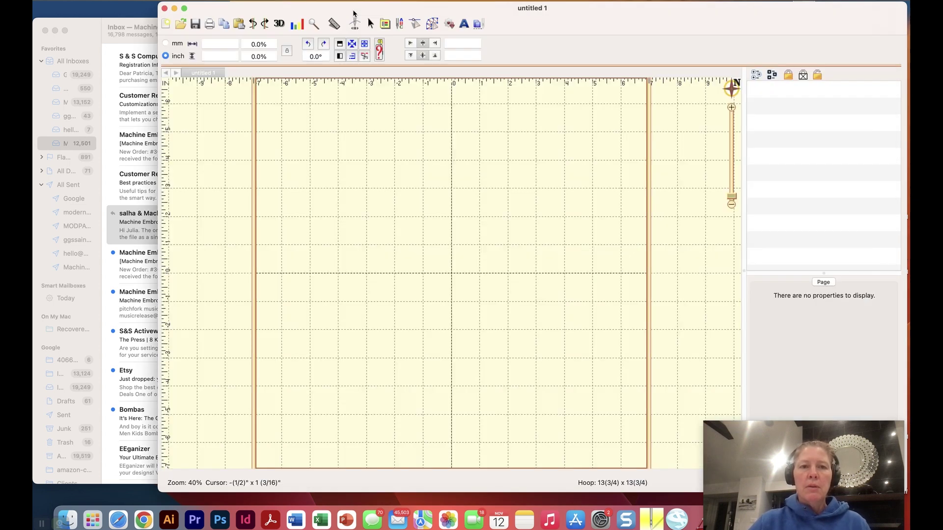
- Start a new font import and import all letter designs from the JD 081 2.6inch Ver2 folder
left_click(399, 24)
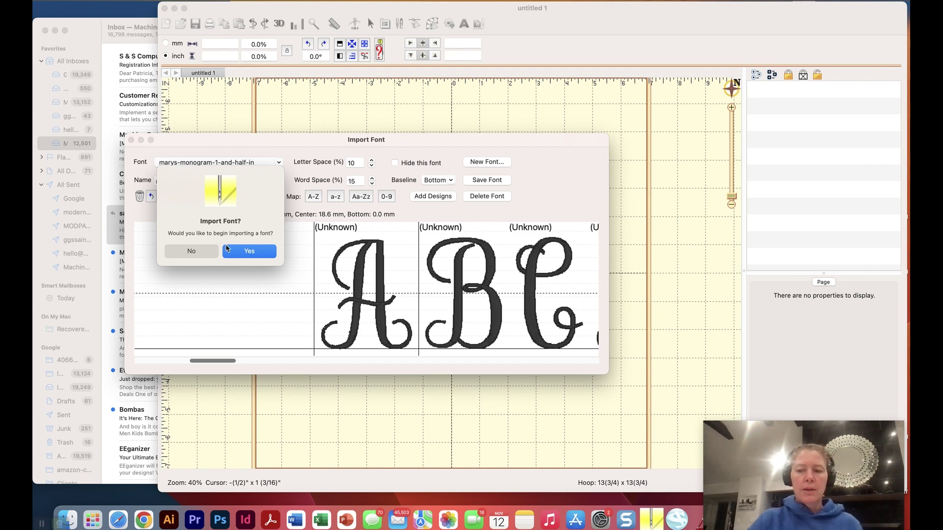
left_click(253, 253)
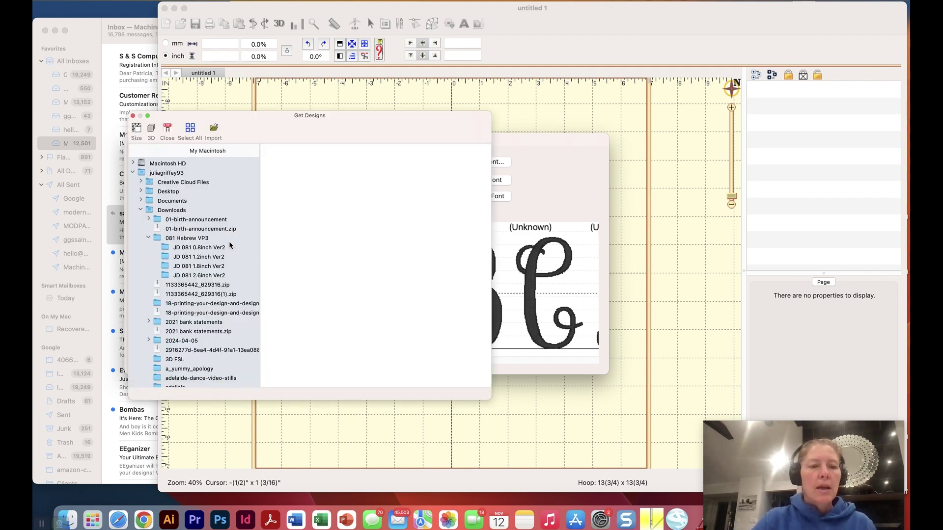
left_click(200, 276)
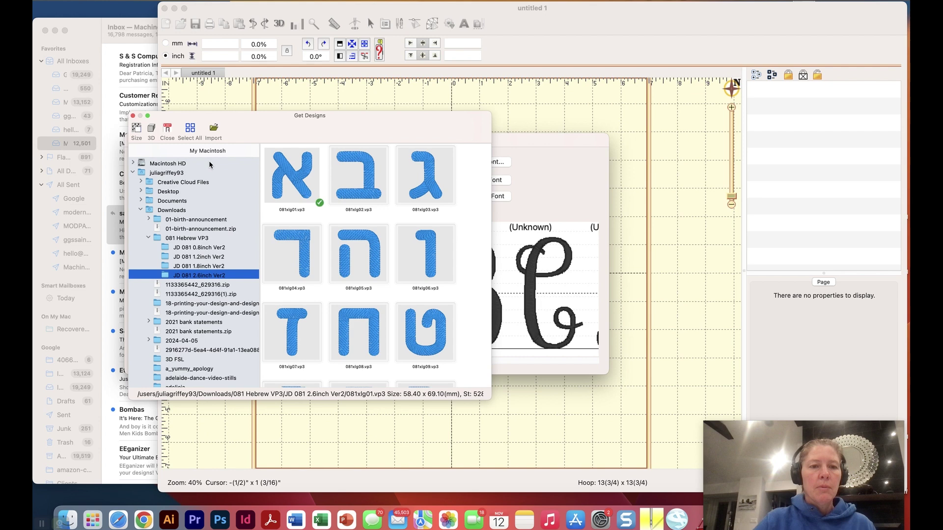
left_click(189, 134)
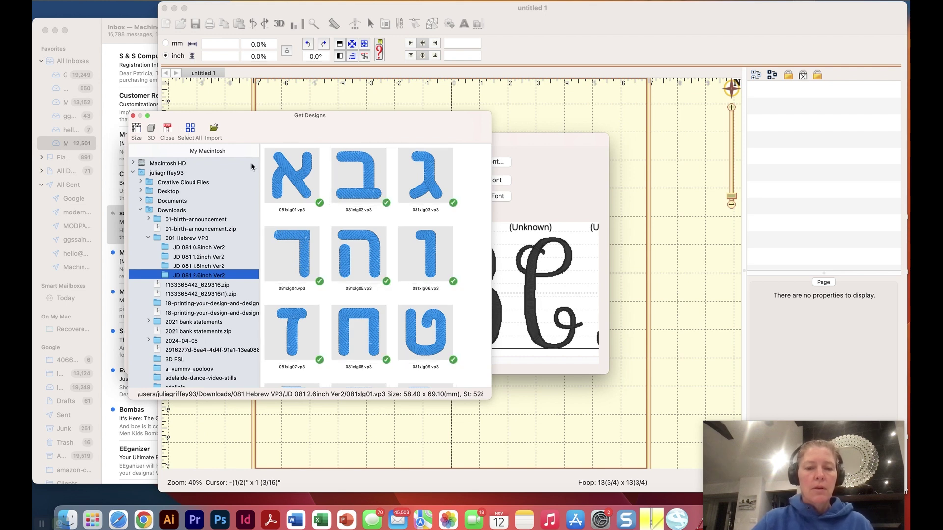
left_click(214, 130)
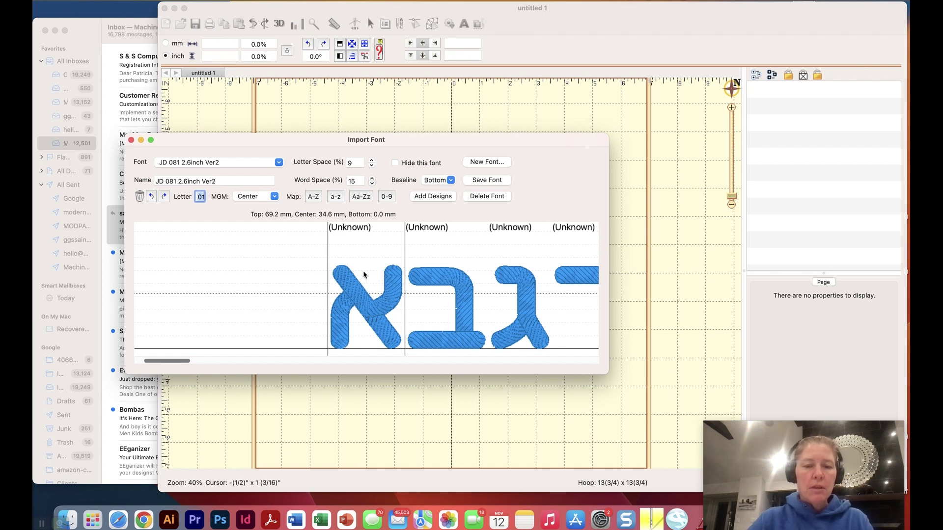
- Bring up the email's Hebrew-to-keyboard chart for reference
left_click(88, 26)
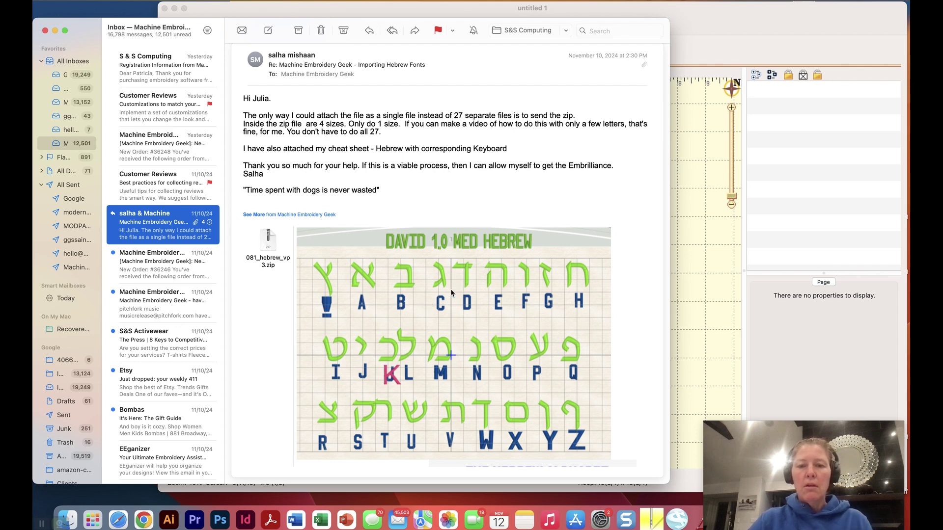
- In the Import Font dialog, map the first thirteen Hebrew letter designs to keys A through M
left_click(699, 174)
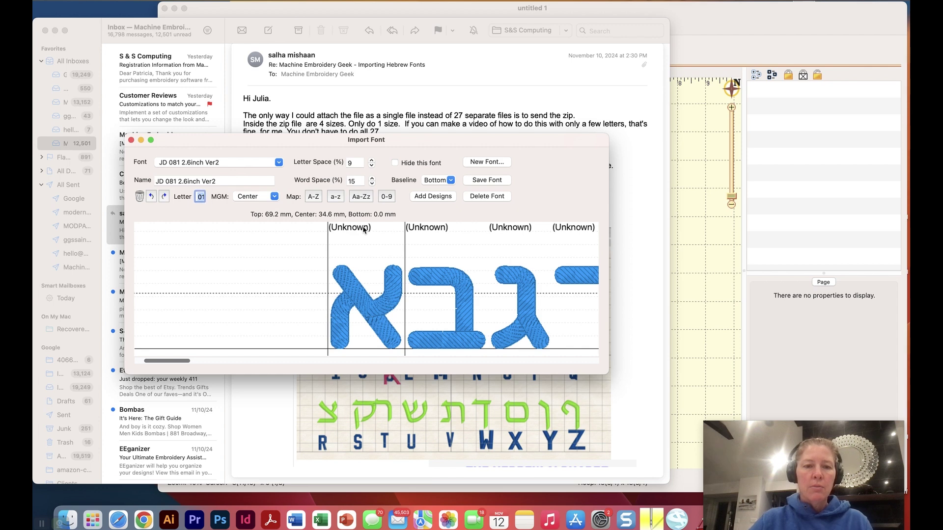
key("shift+a")
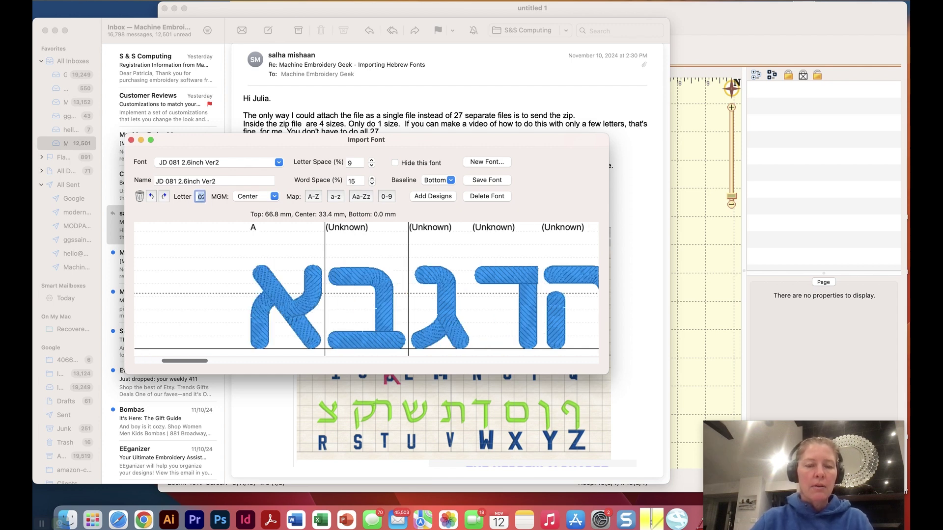
key("shift+b")
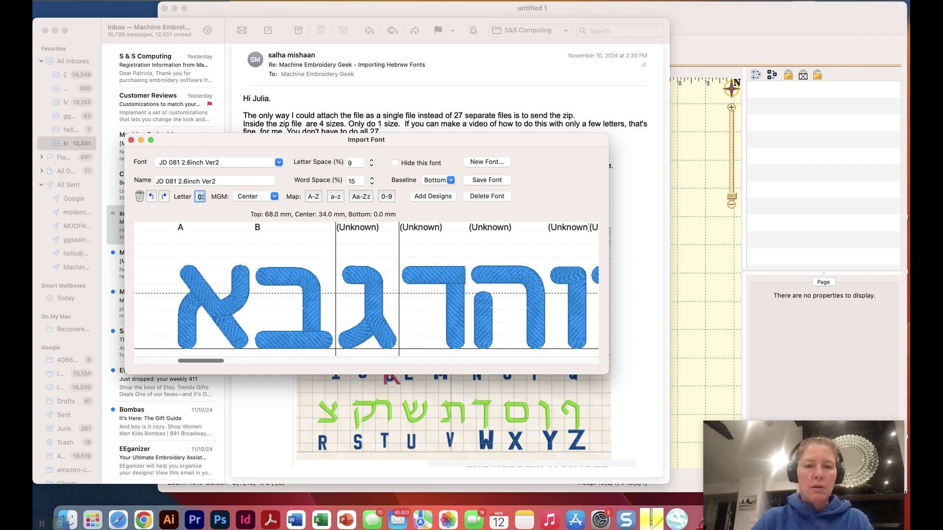
key("shift+c")
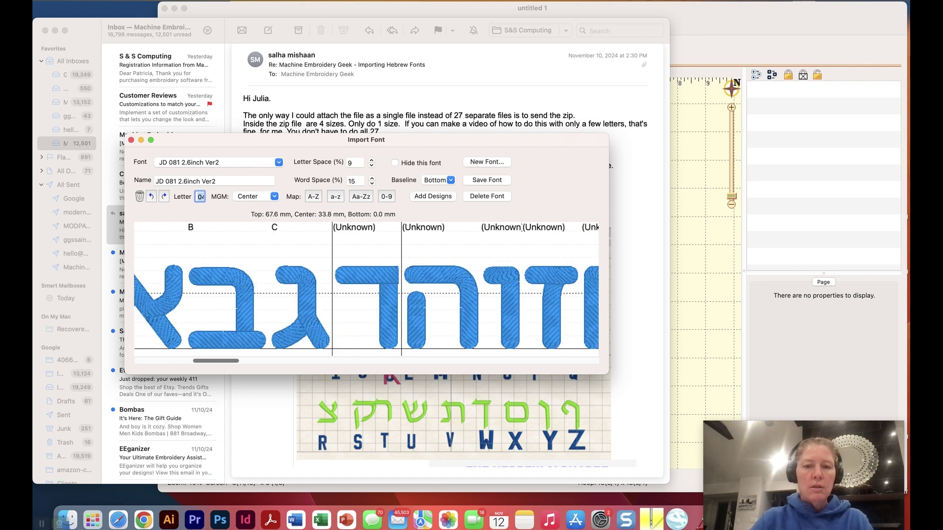
key("shift+d")
key("shift+e")
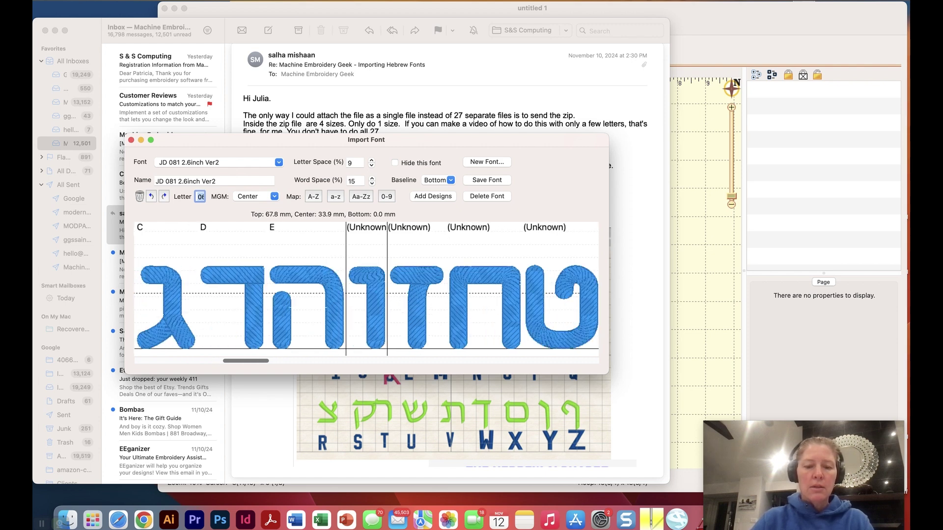
key("shift+f")
key("shift+g")
key("shift+h")
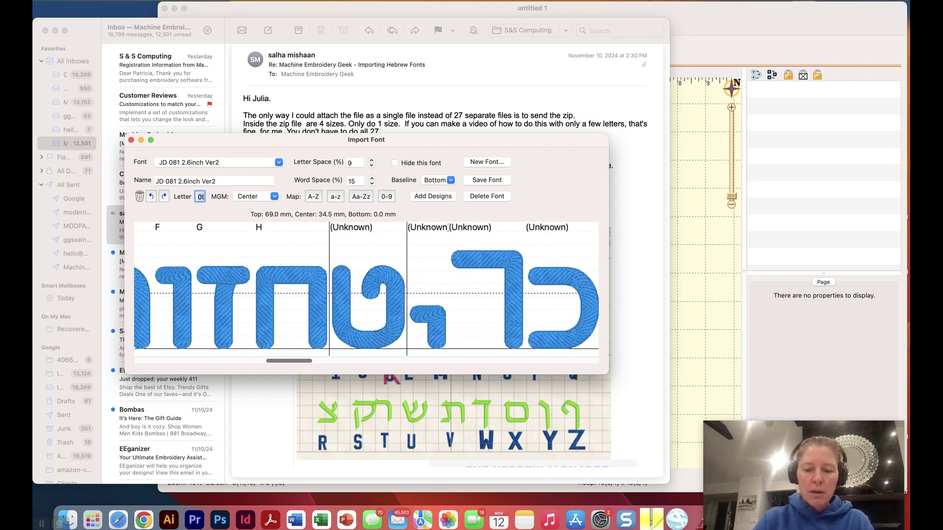
key("shift+i")
key("shift+j")
key("shift+k")
key("shift+l")
key("shift+m")
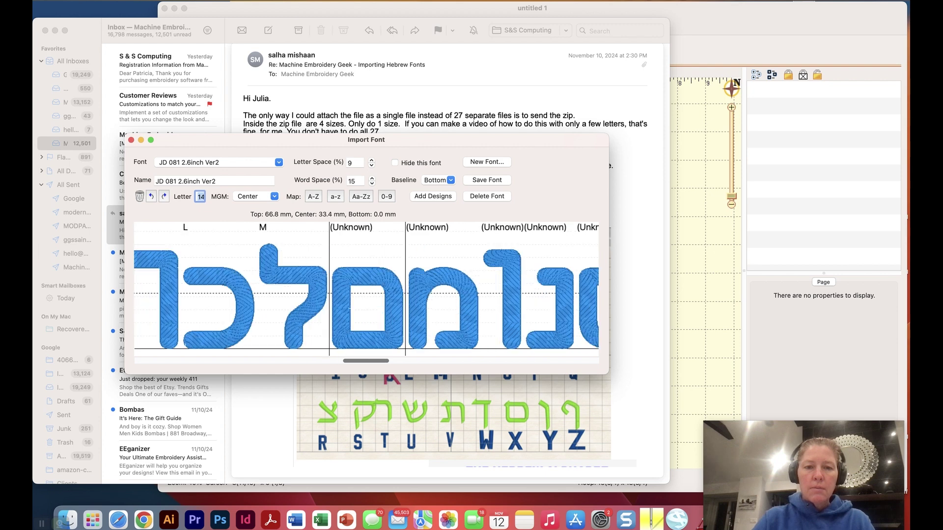
- Map the next thirteen Hebrew letter designs to keys N through Z
key("shift+n")
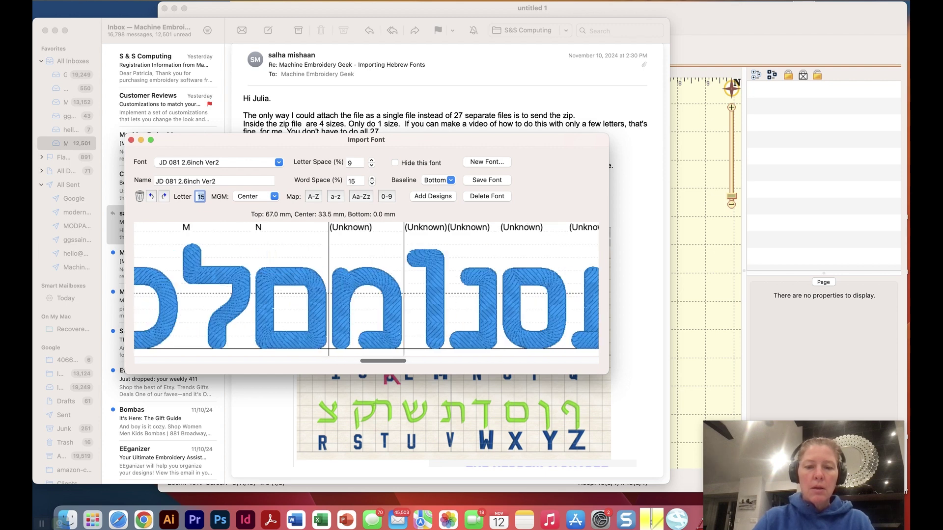
key("shift+o")
key("shift+p")
key("shift+q")
key("shift+r")
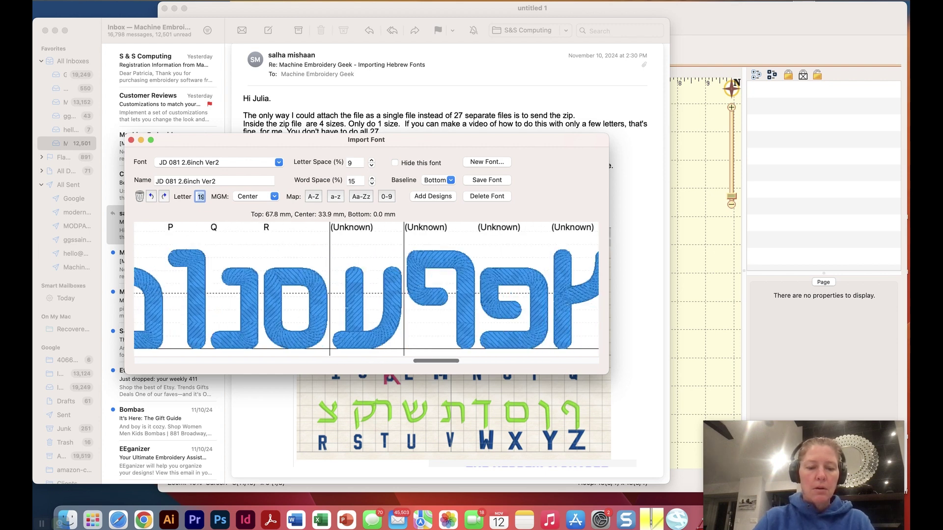
key("shift+s")
key("shift+t")
key("shift+u")
key("shift+v")
key("shift+w")
key("shift+x")
key("shift+y")
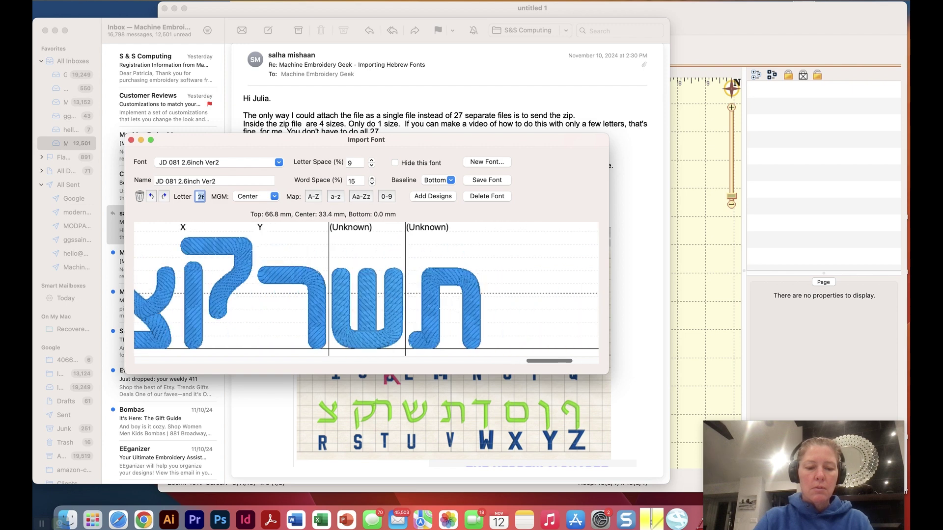
key("shift+z")
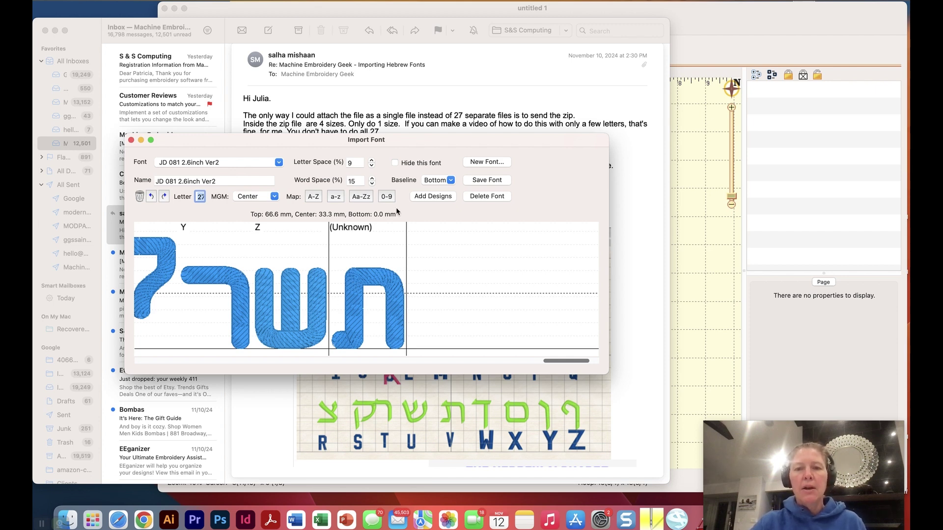
- Save the mapped letters as the font 'HEBREW - 2.6 INCHES', confirming alerts, and close the import window
left_click(489, 181)
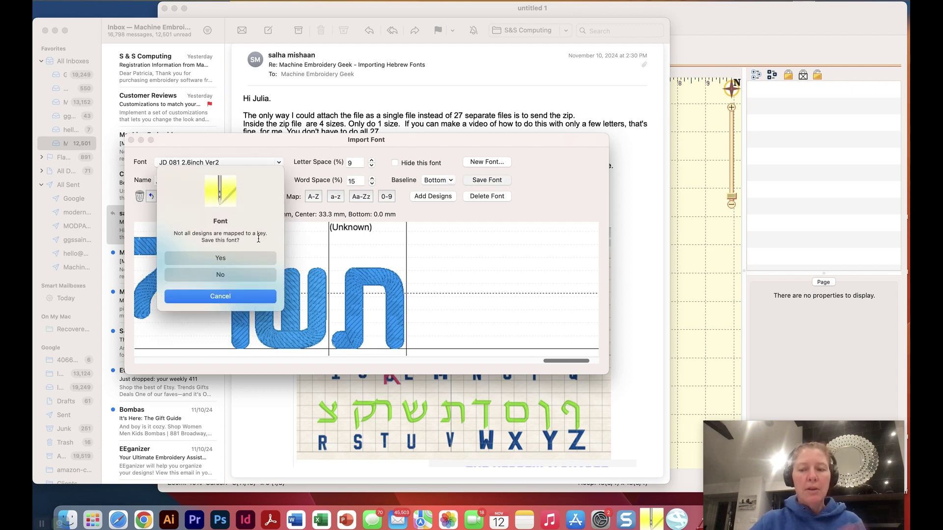
left_click(232, 255)
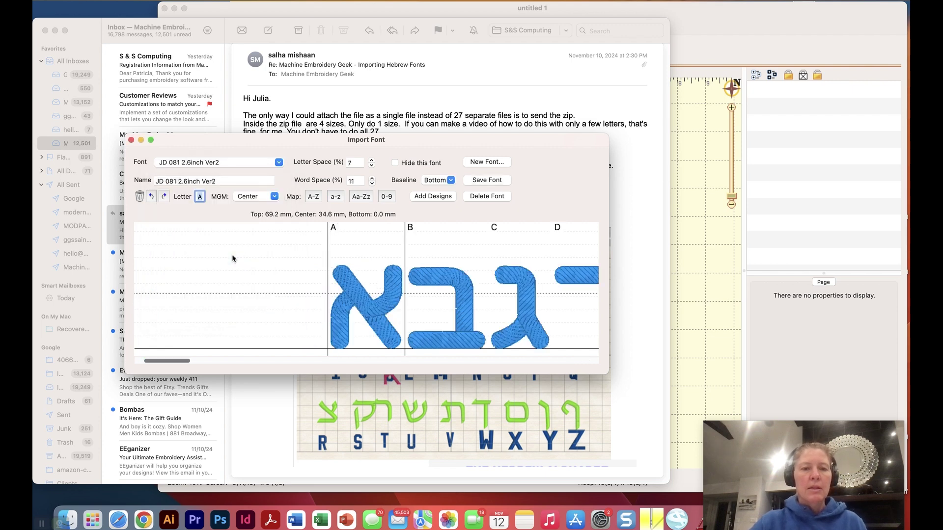
left_click(221, 180)
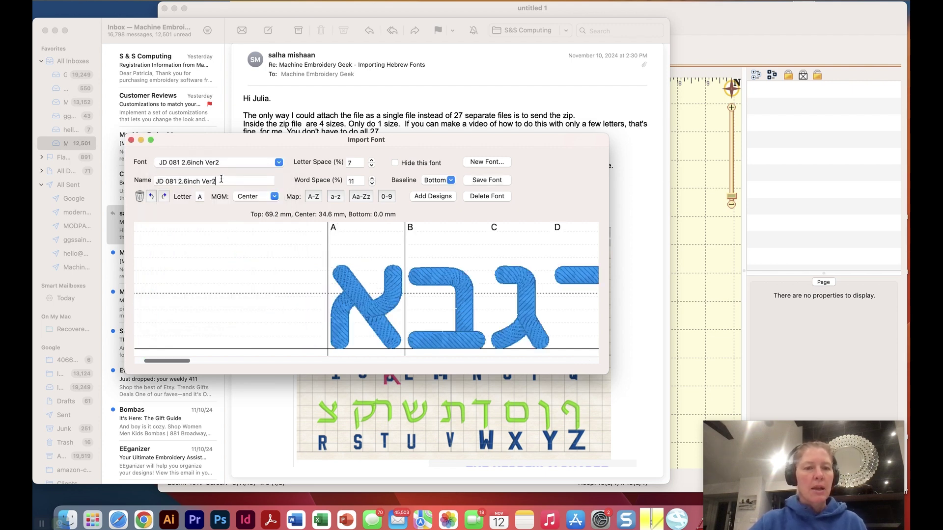
left_click_drag(221, 180, 138, 181)
type("HEBREW")
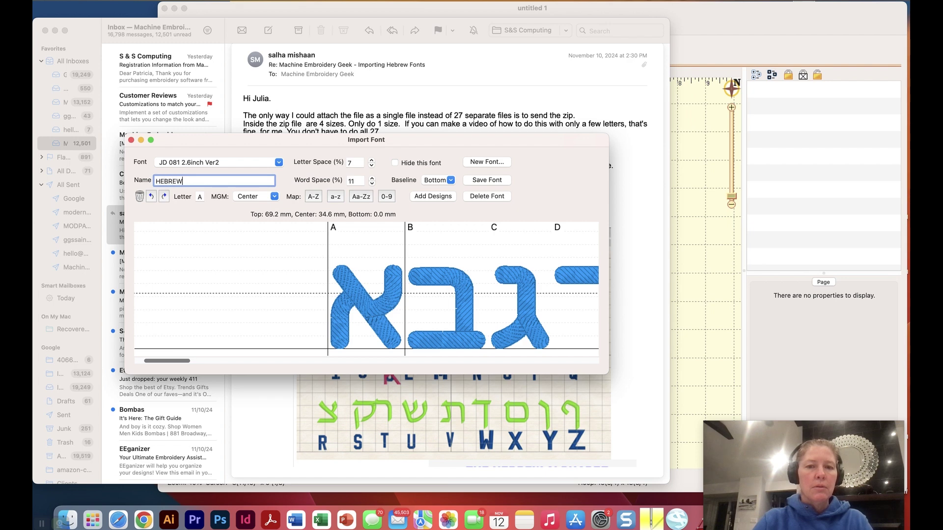
type(" - 2.6 INCHES")
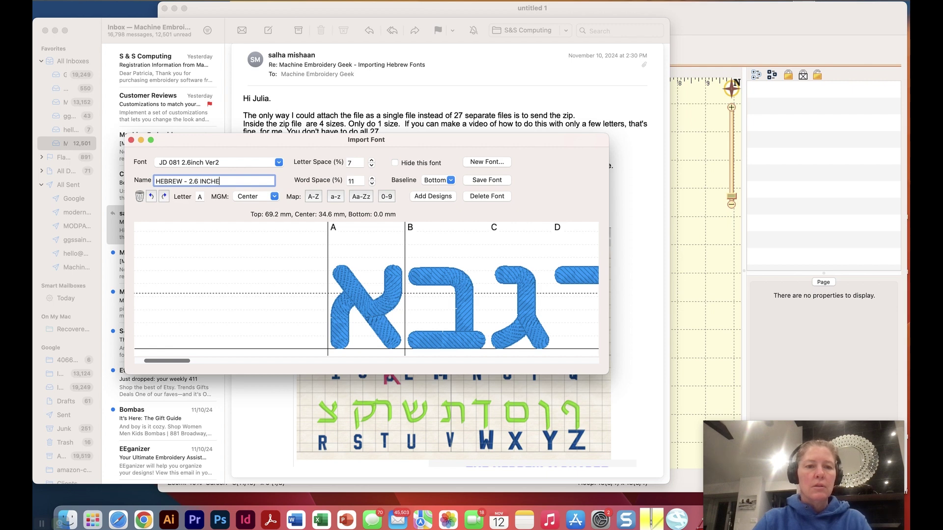
left_click(495, 183)
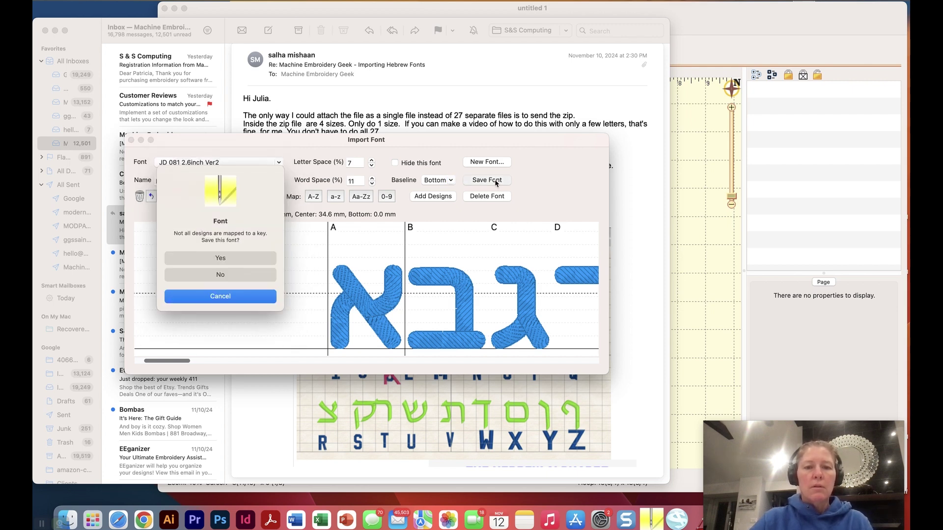
left_click(238, 261)
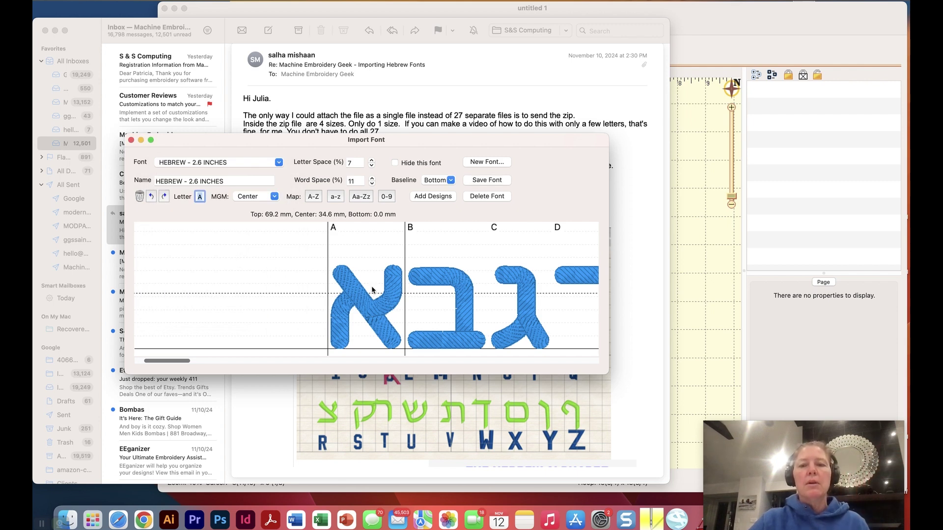
left_click(131, 141)
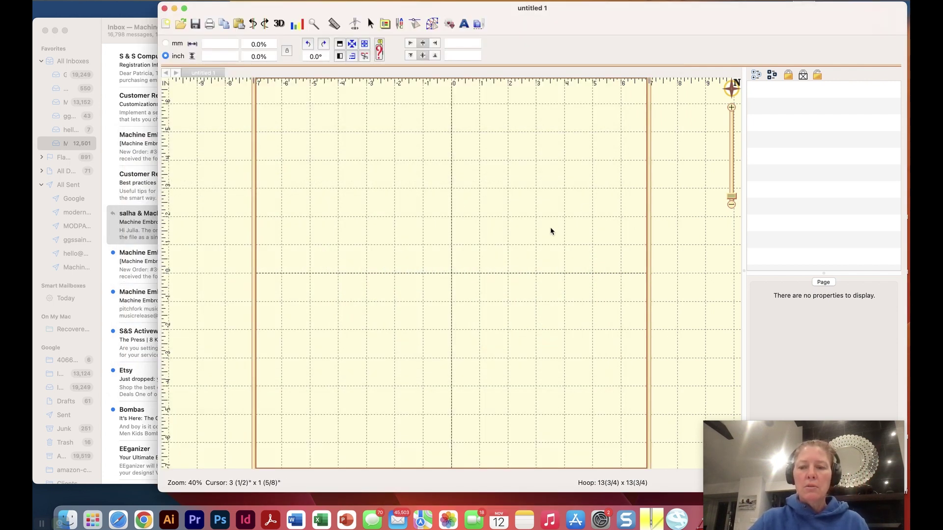
- Add a lettering object in the HEBREW - 2.6 INCHES font and type the sample name as its text
left_click(464, 24)
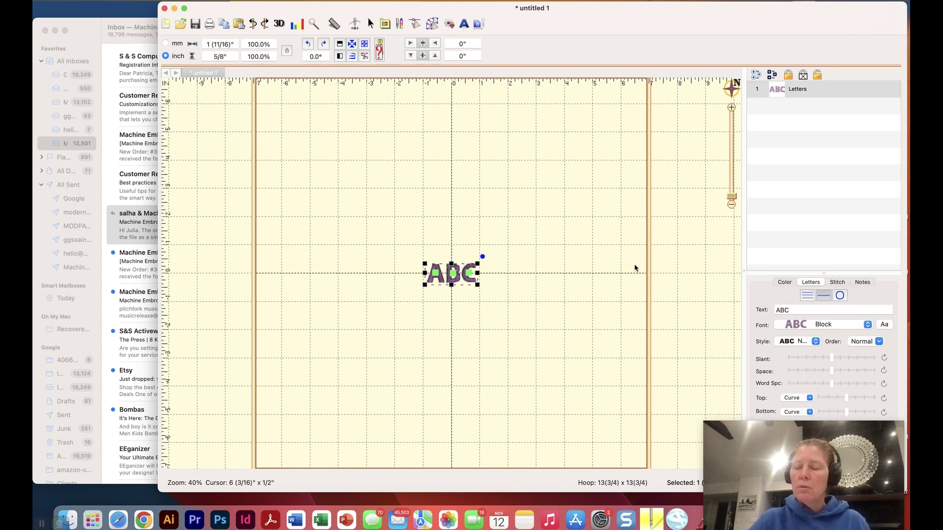
left_click(798, 327)
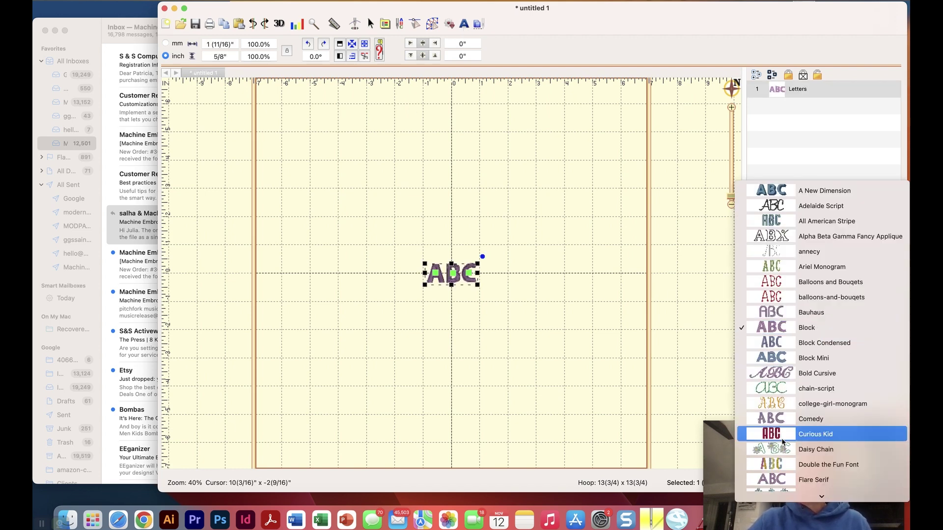
scroll(797, 434, "down", 3)
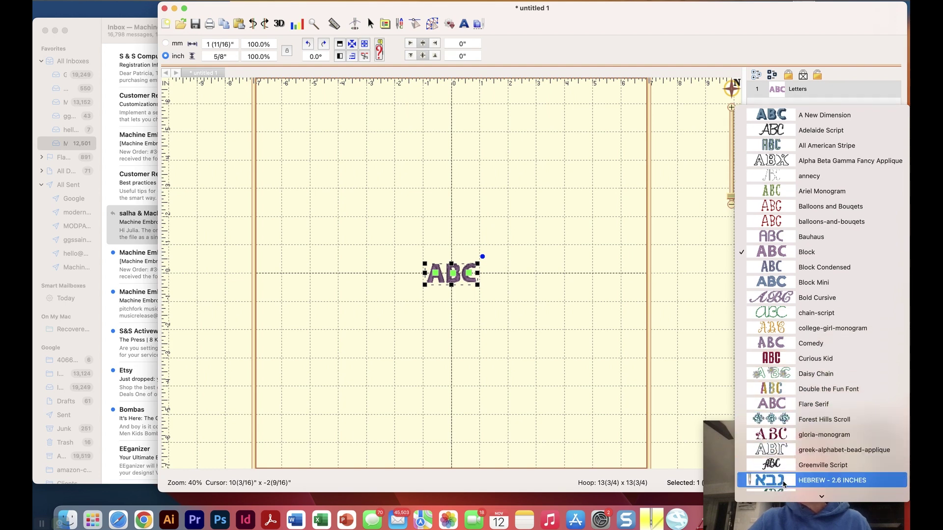
left_click(783, 481)
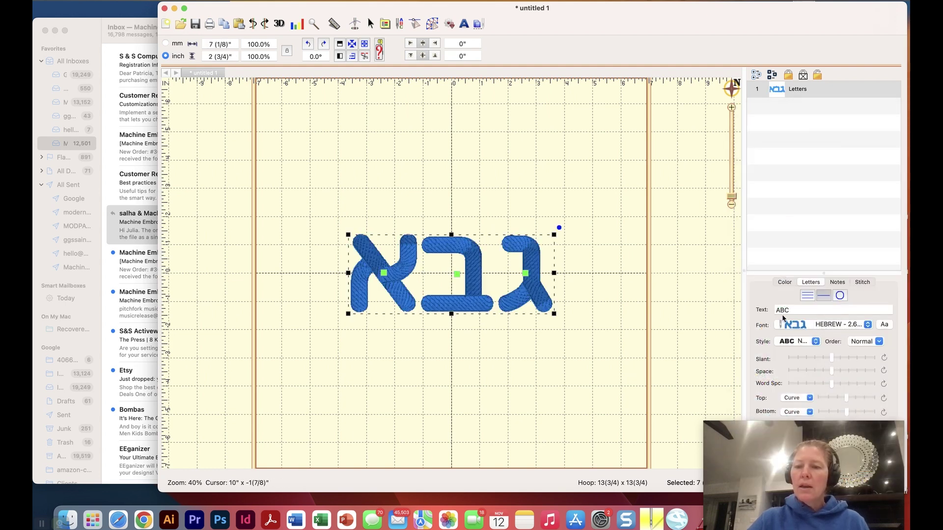
double_click(793, 310)
type("JUL")
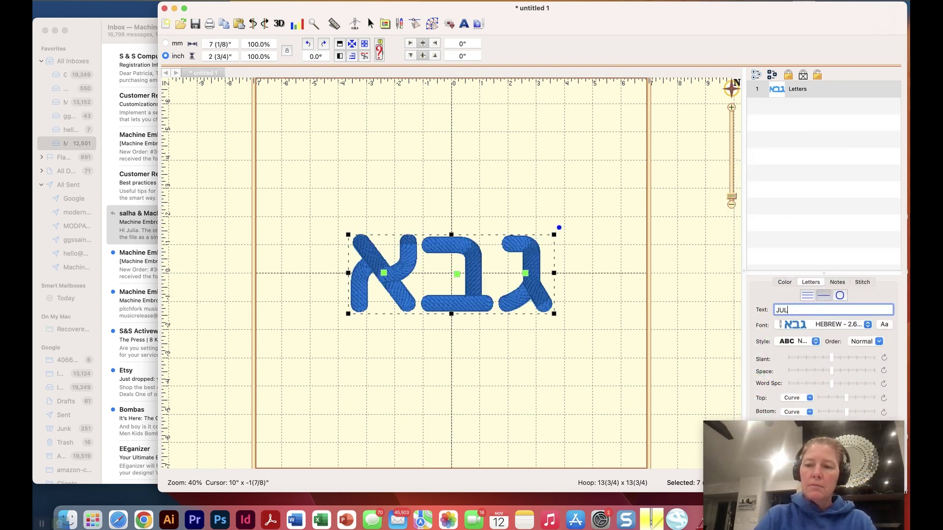
type("IE")
key("Return")
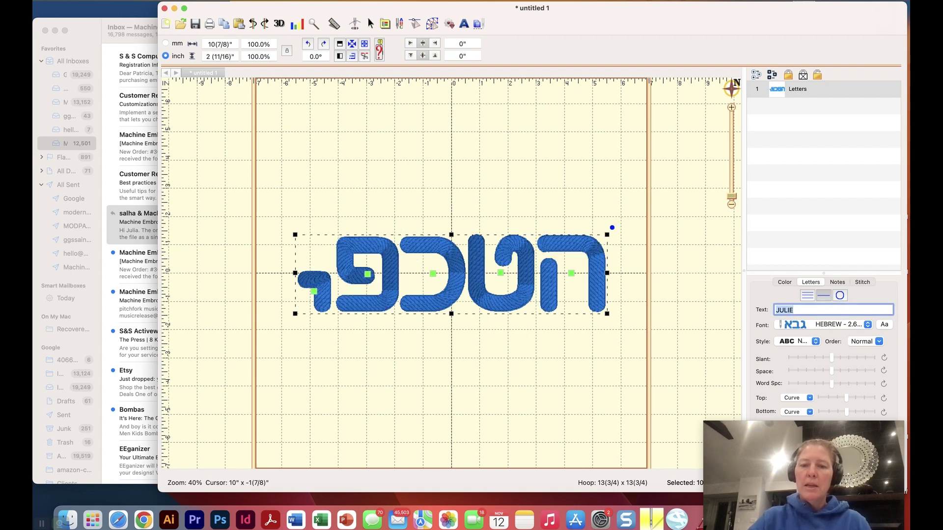